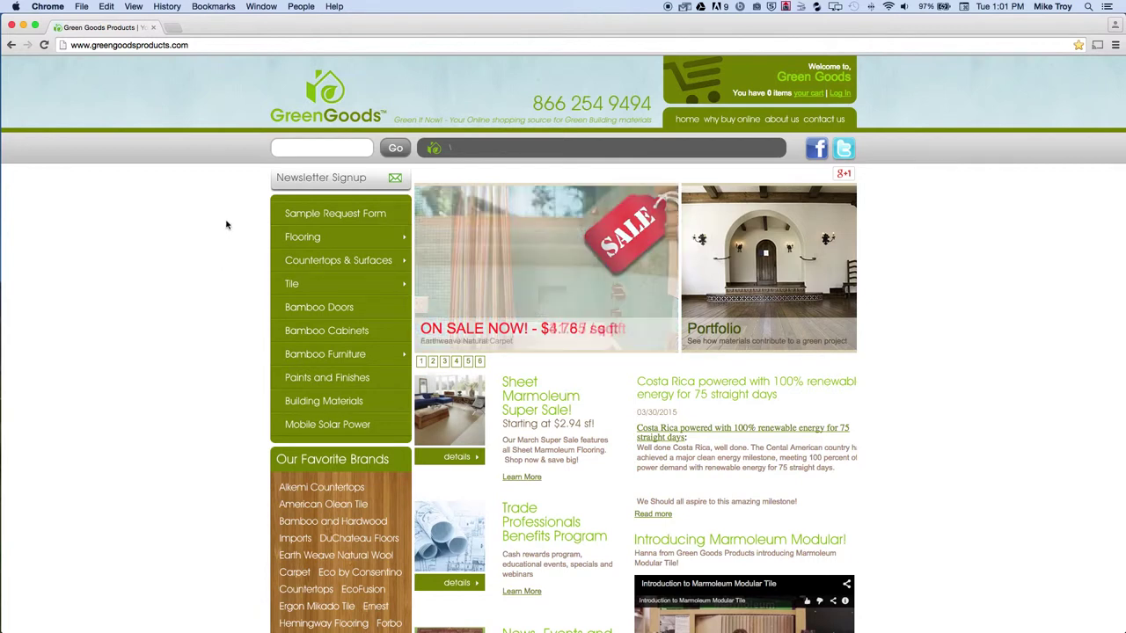
# - Open the Marmoleum Visualization Tool page under Flooring, Marmoleum Natural Linoleum
pyautogui.moveTo(289, 247)
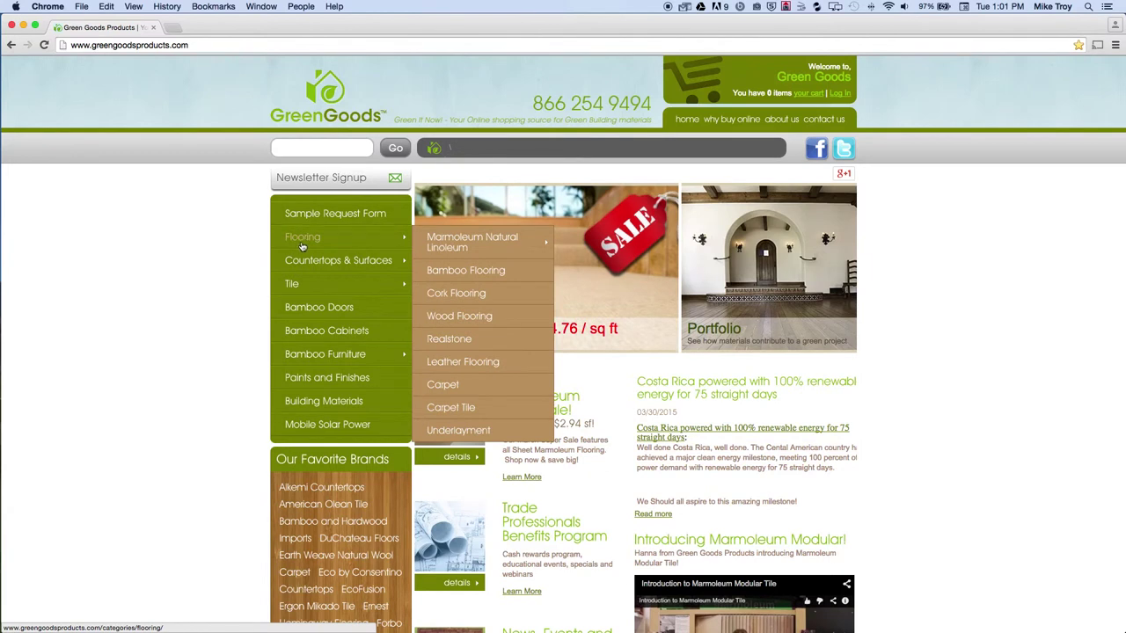
pyautogui.moveTo(392, 240)
pyautogui.moveTo(437, 244)
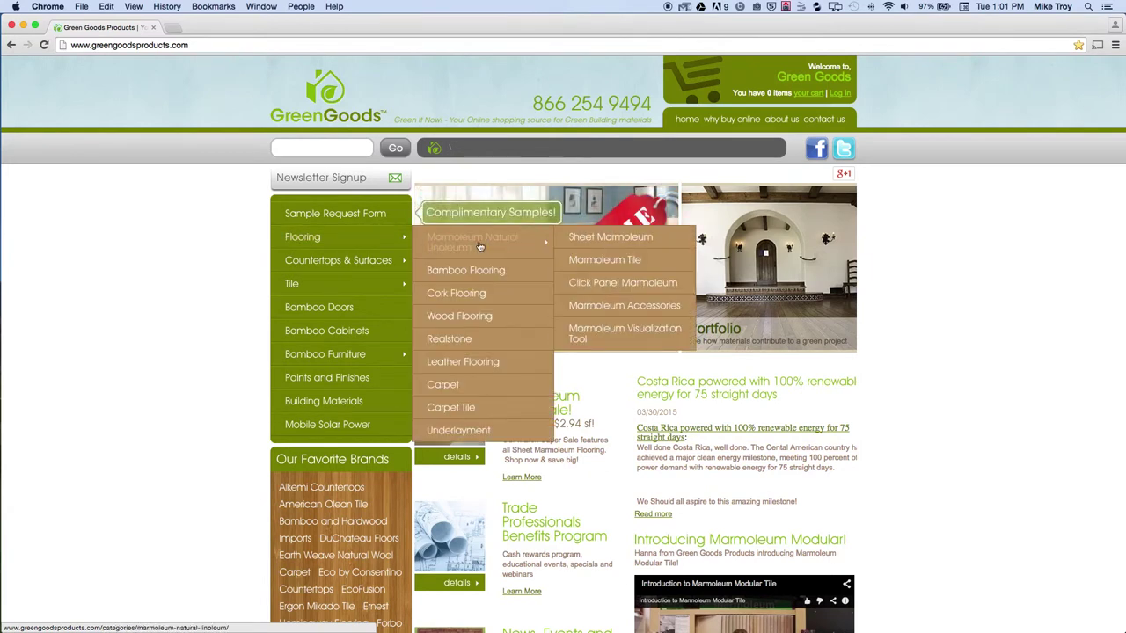
pyautogui.click(625, 336)
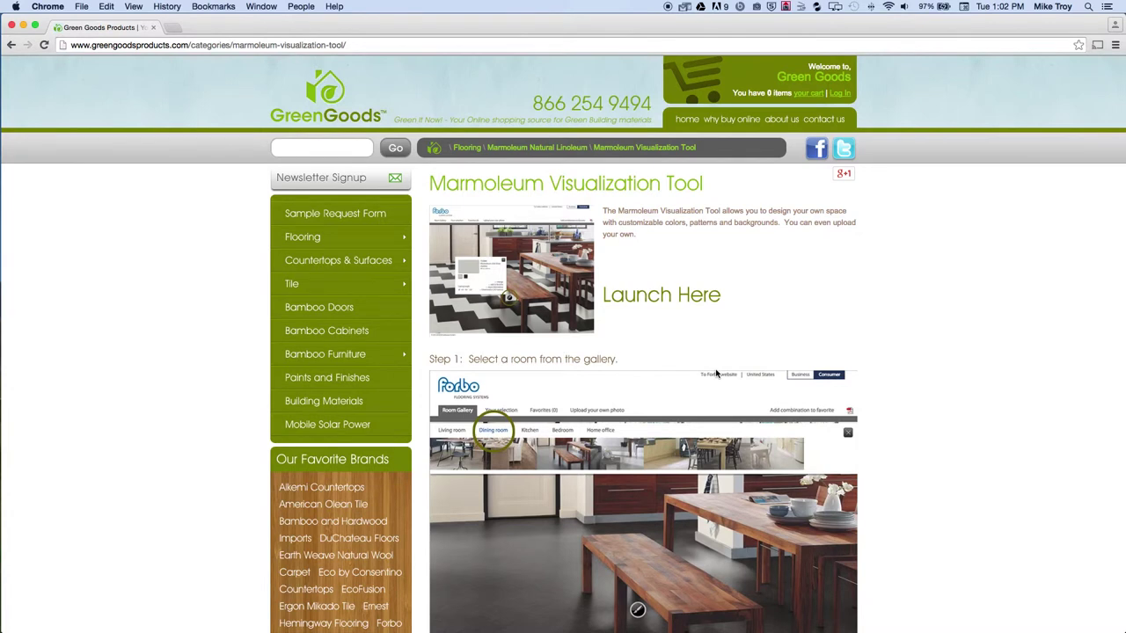
# - Read through the three illustrated steps for selecting a room, changing colors and patterns, and saving or exporting the design
pyautogui.scroll(-1, 717, 374)
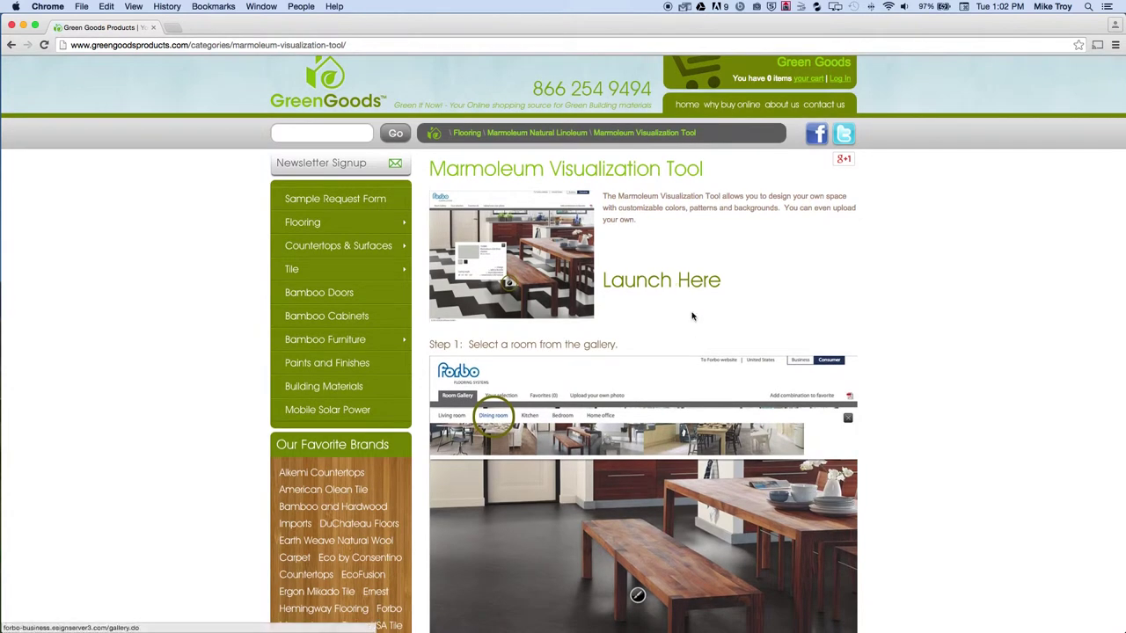
pyautogui.scroll(-3, 680, 380)
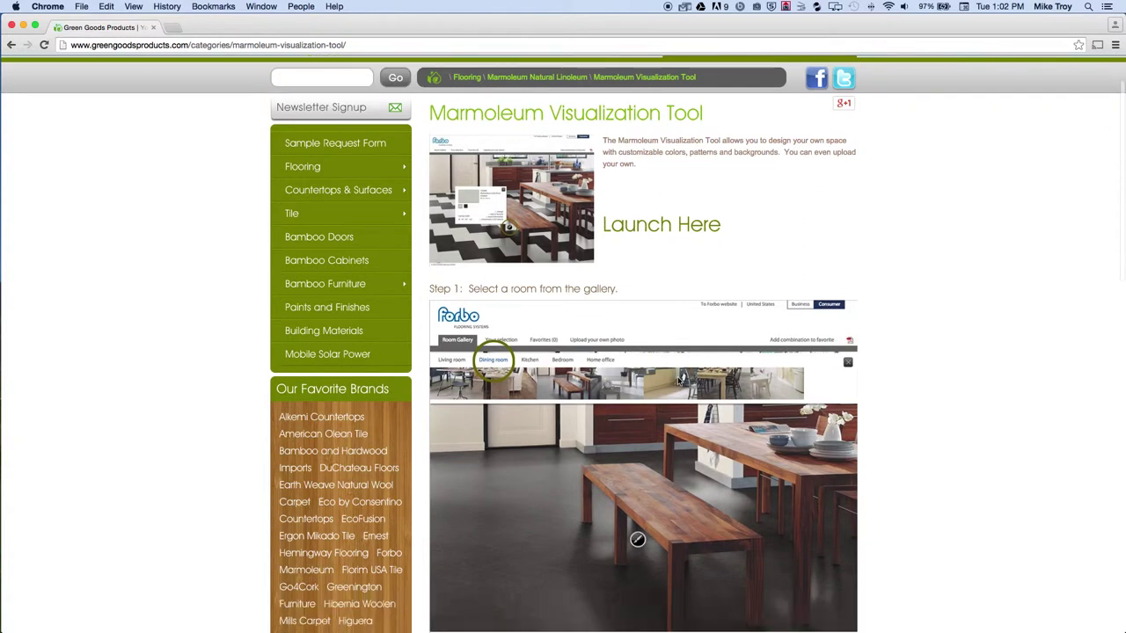
pyautogui.scroll(-5, 679, 380)
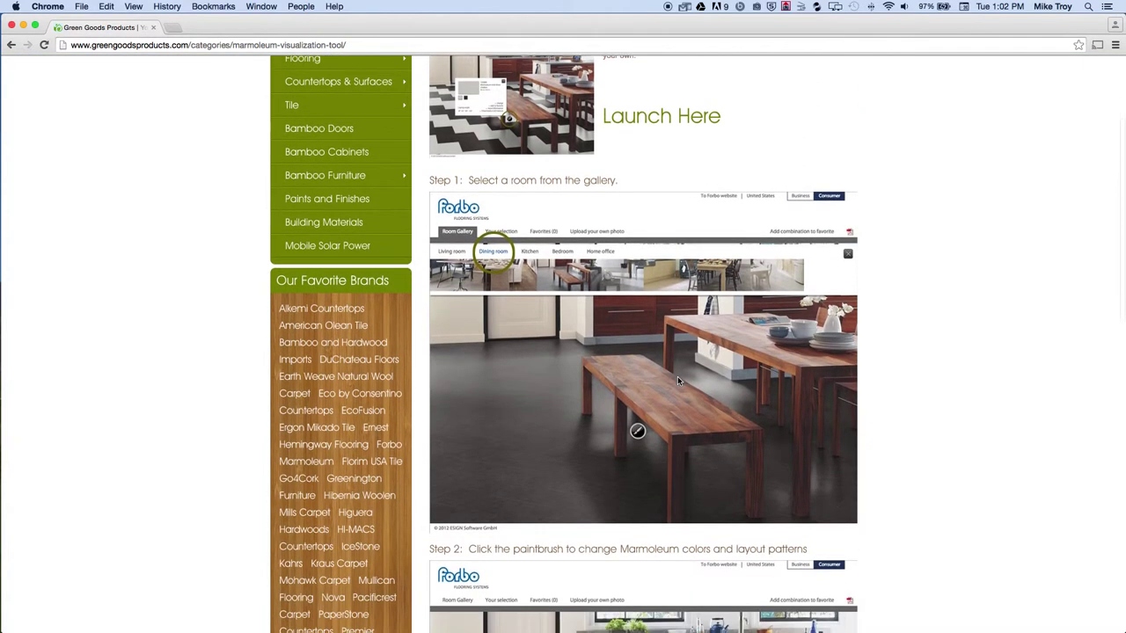
pyautogui.scroll(-1, 677, 379)
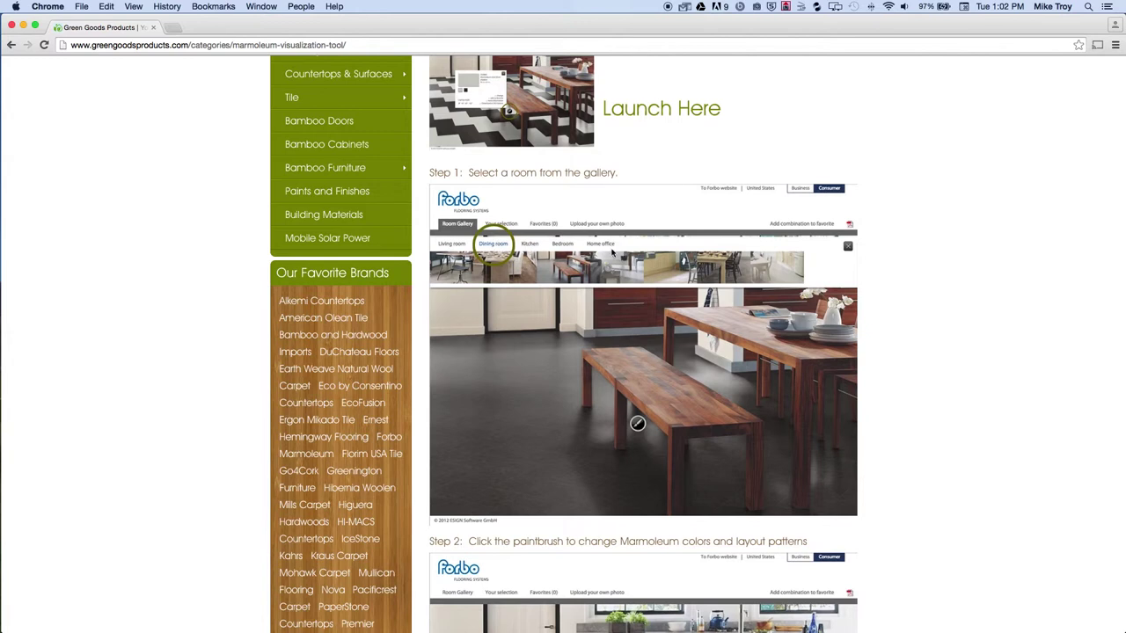
pyautogui.scroll(-5, 614, 253)
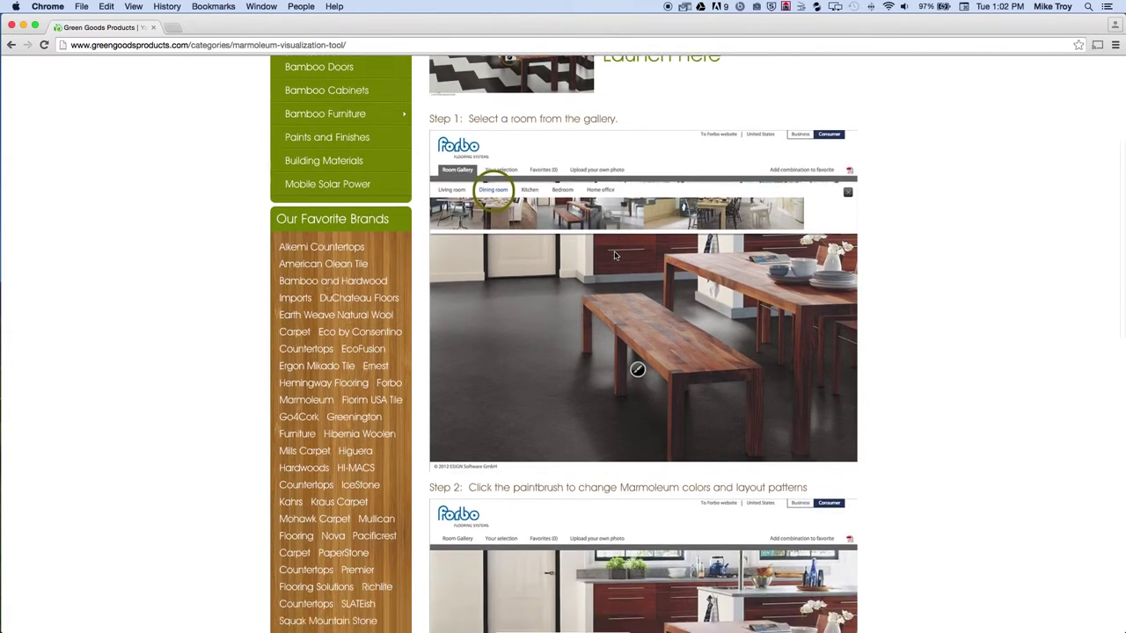
pyautogui.scroll(-3, 615, 255)
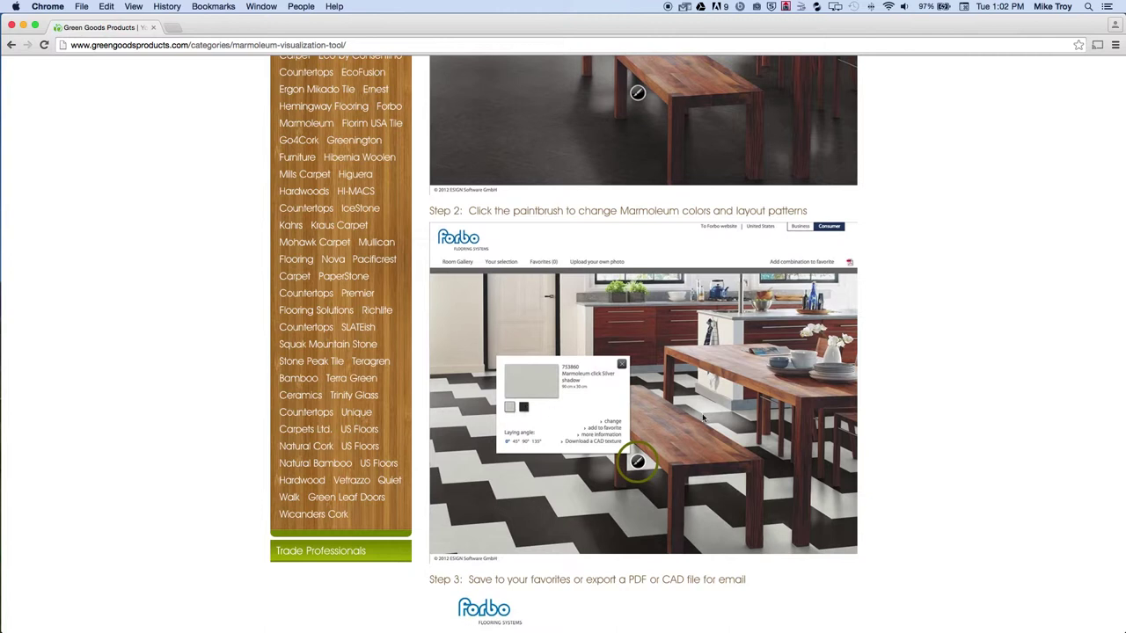
pyautogui.scroll(-2, 623, 431)
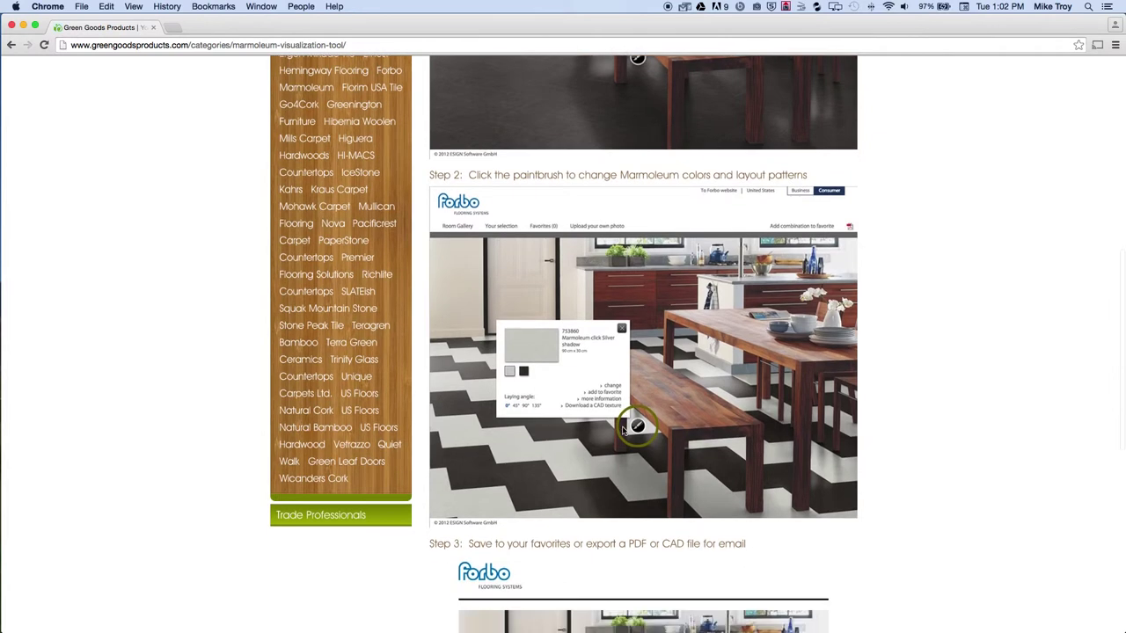
pyautogui.scroll(-4, 606, 405)
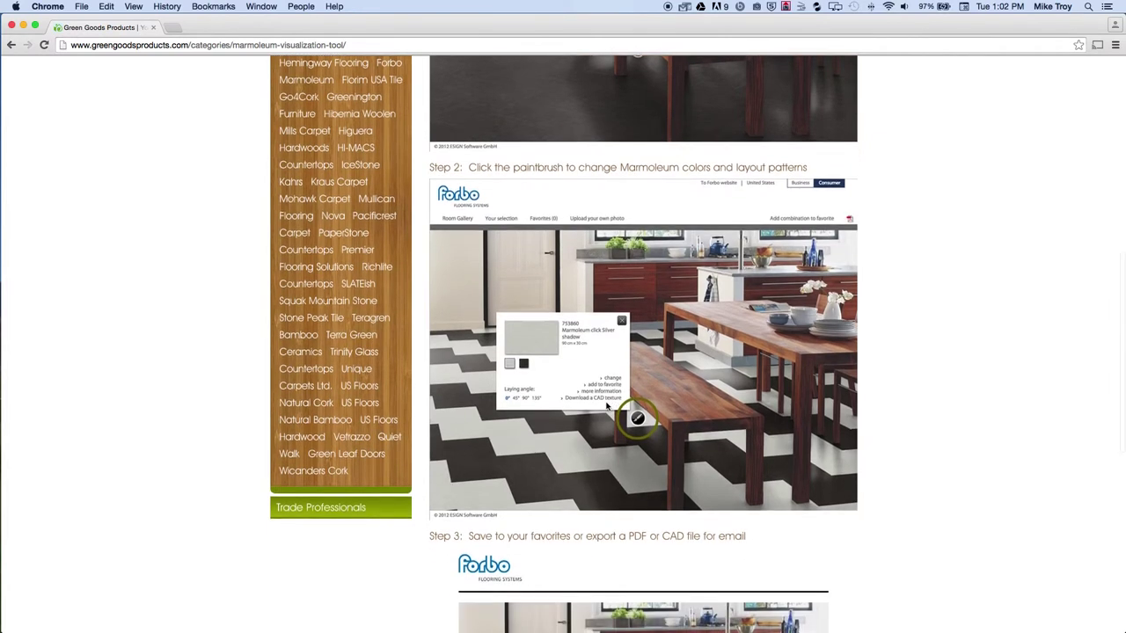
pyautogui.scroll(-1, 606, 405)
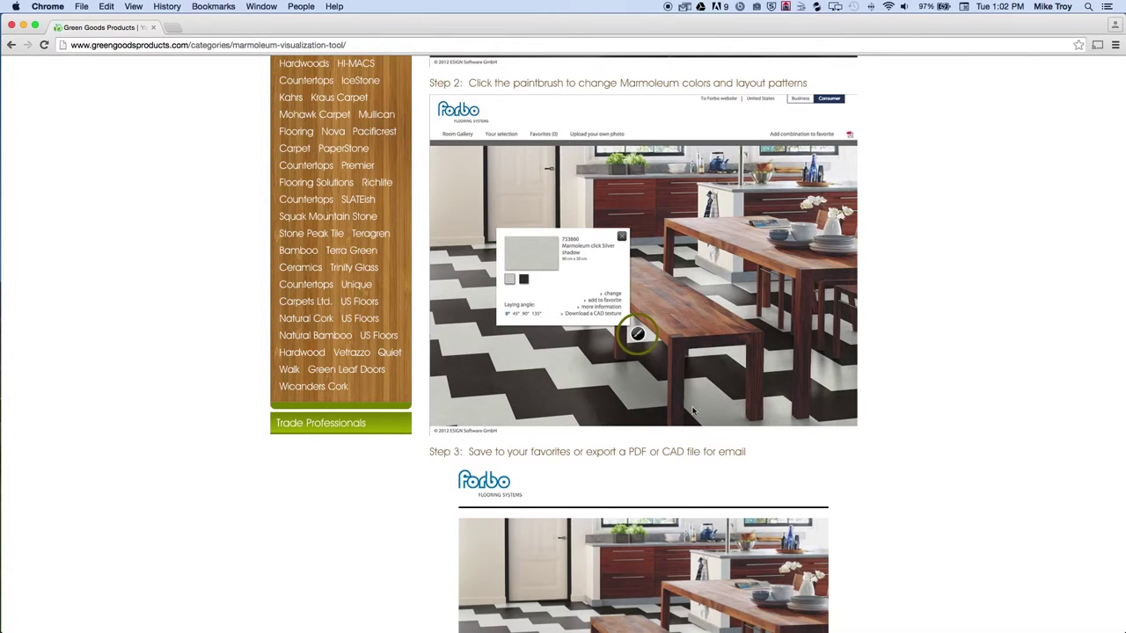
pyautogui.scroll(-10, 693, 411)
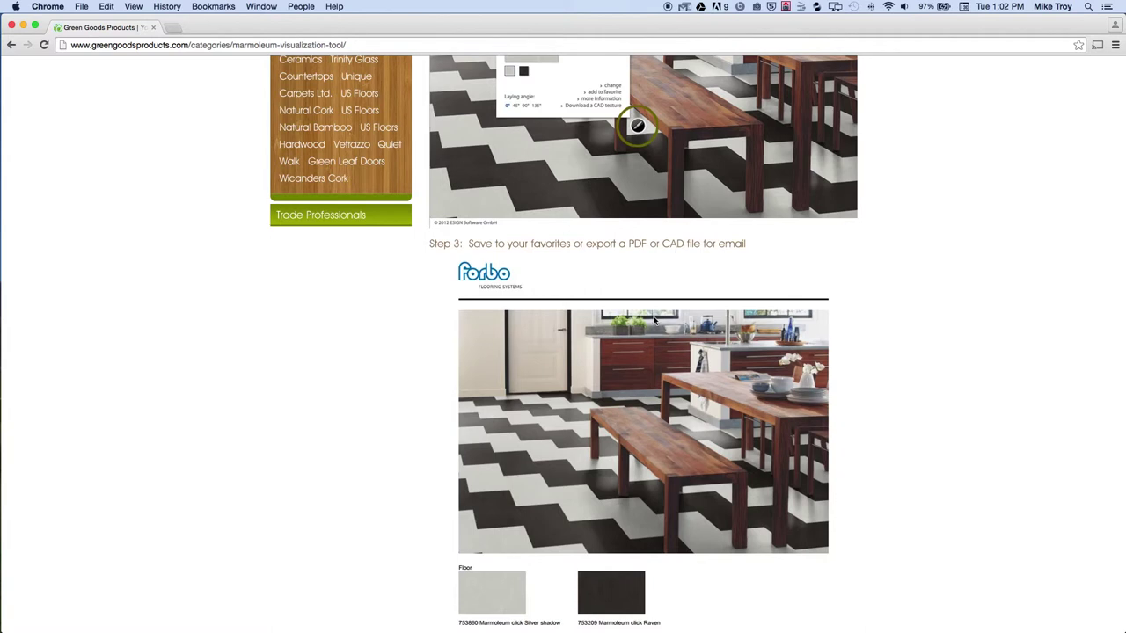
pyautogui.scroll(-5, 654, 320)
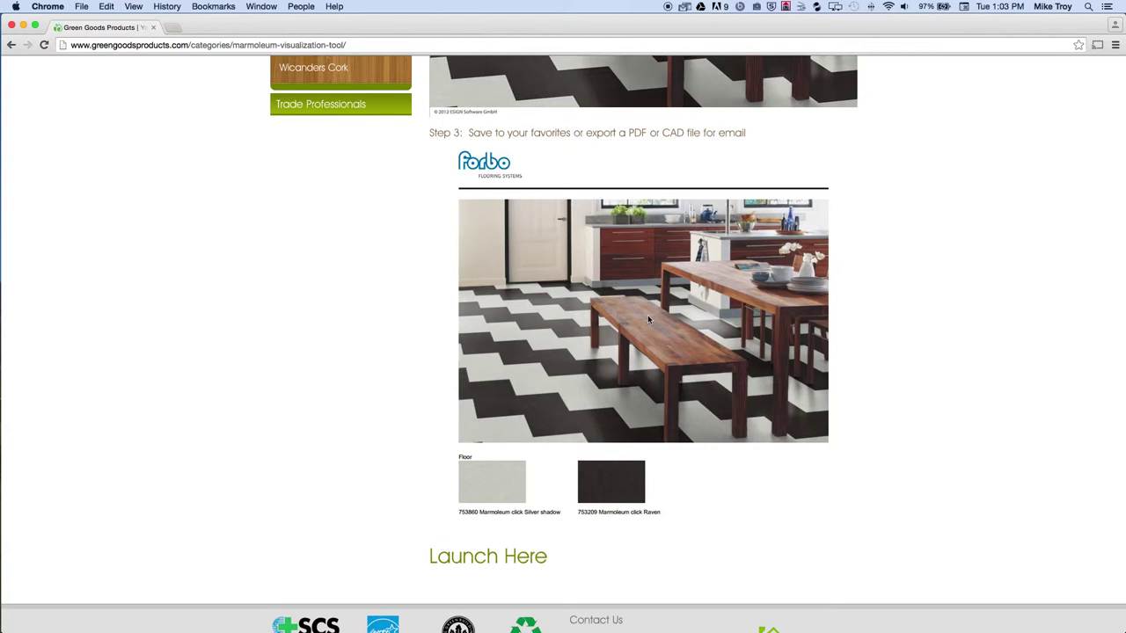
pyautogui.scroll(-1, 557, 473)
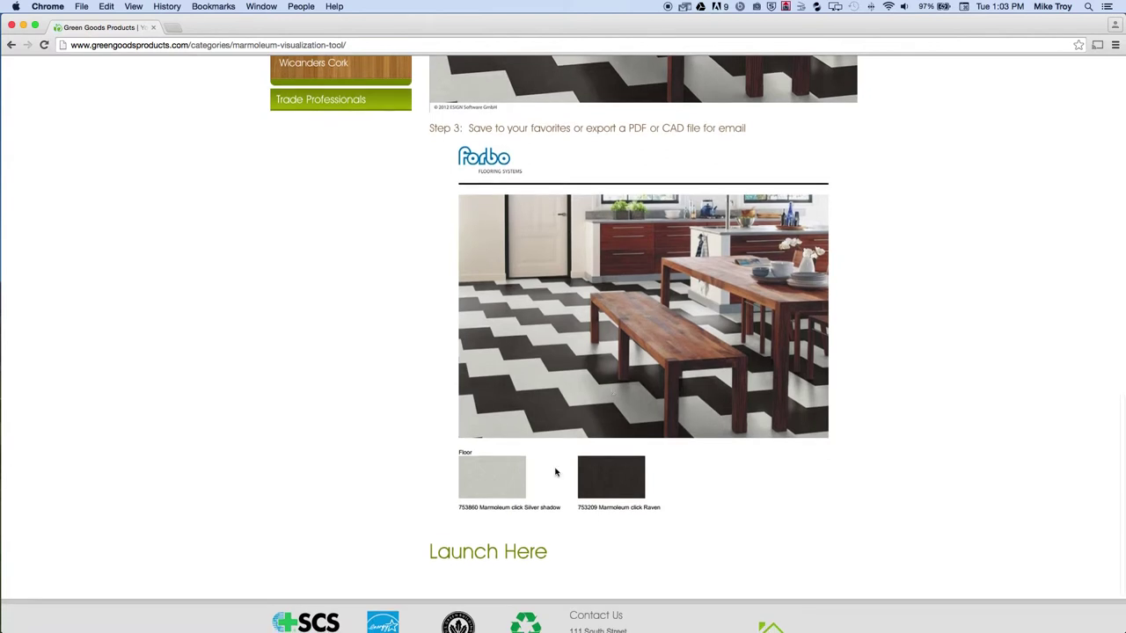
# - Launch the visualization tool for the Consumer segment and load the gallery kitchen with the round white table and long windowsill
pyautogui.click(523, 550)
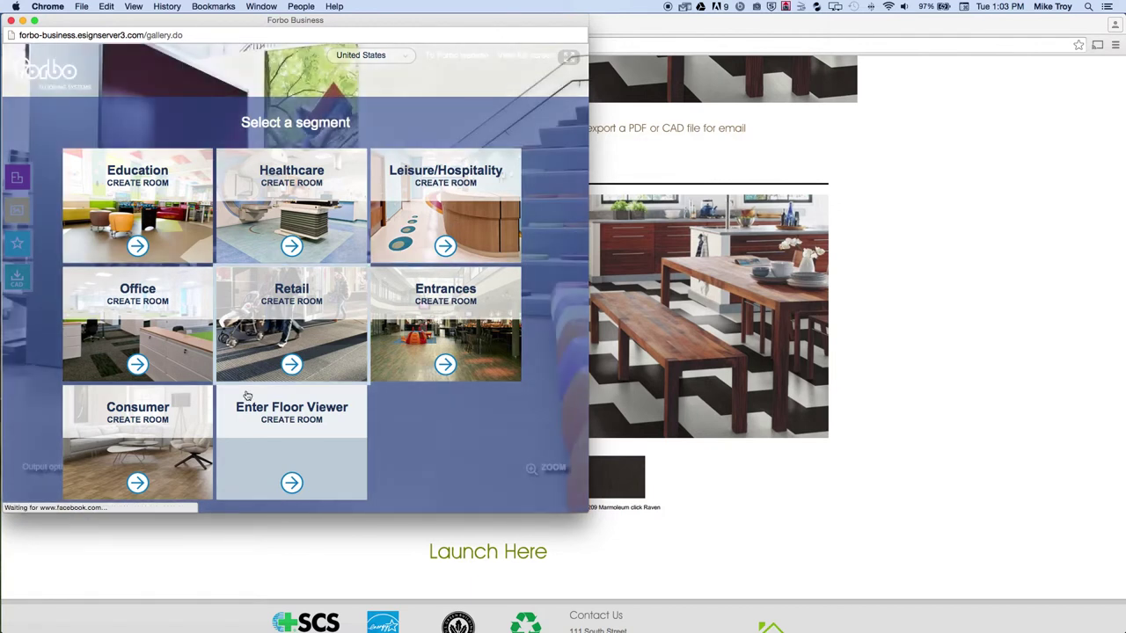
pyautogui.click(83, 412)
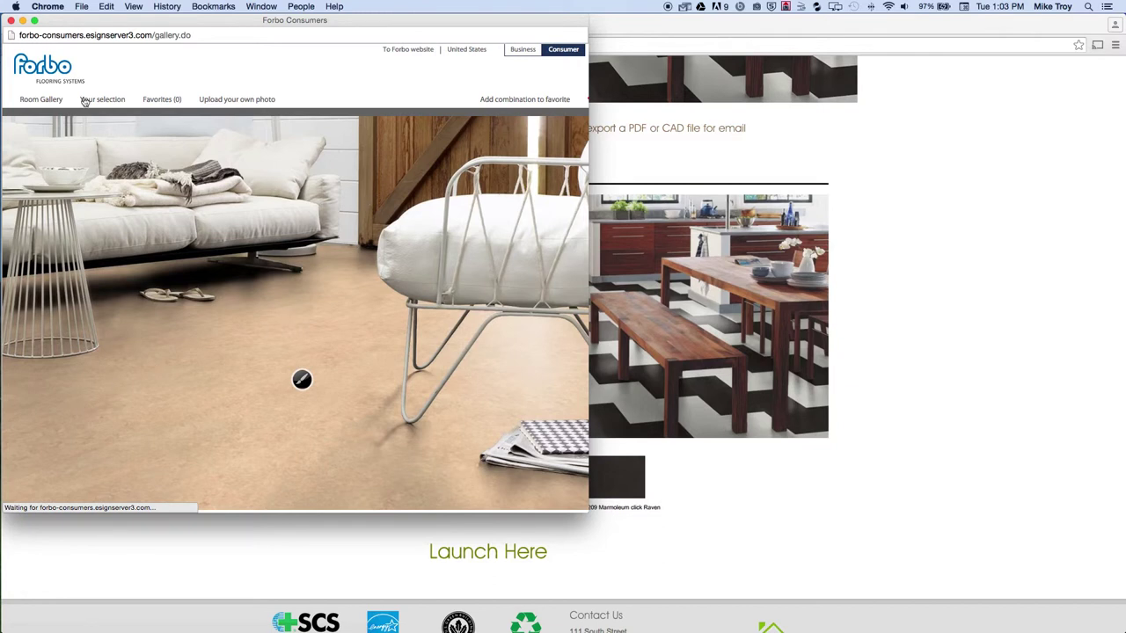
pyautogui.click(41, 100)
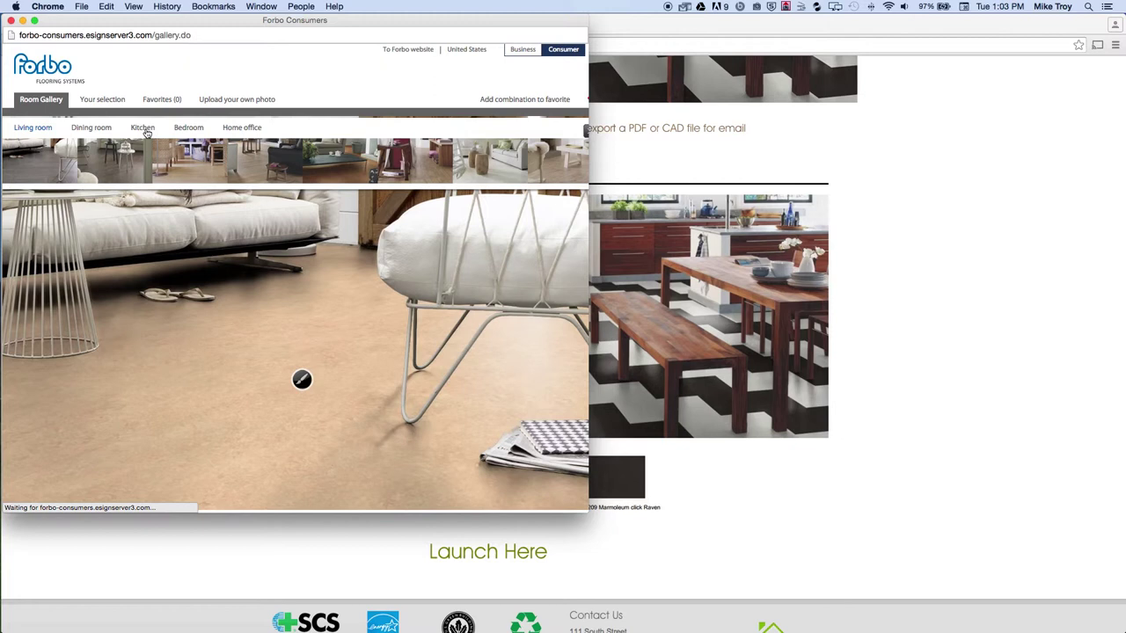
pyautogui.click(146, 129)
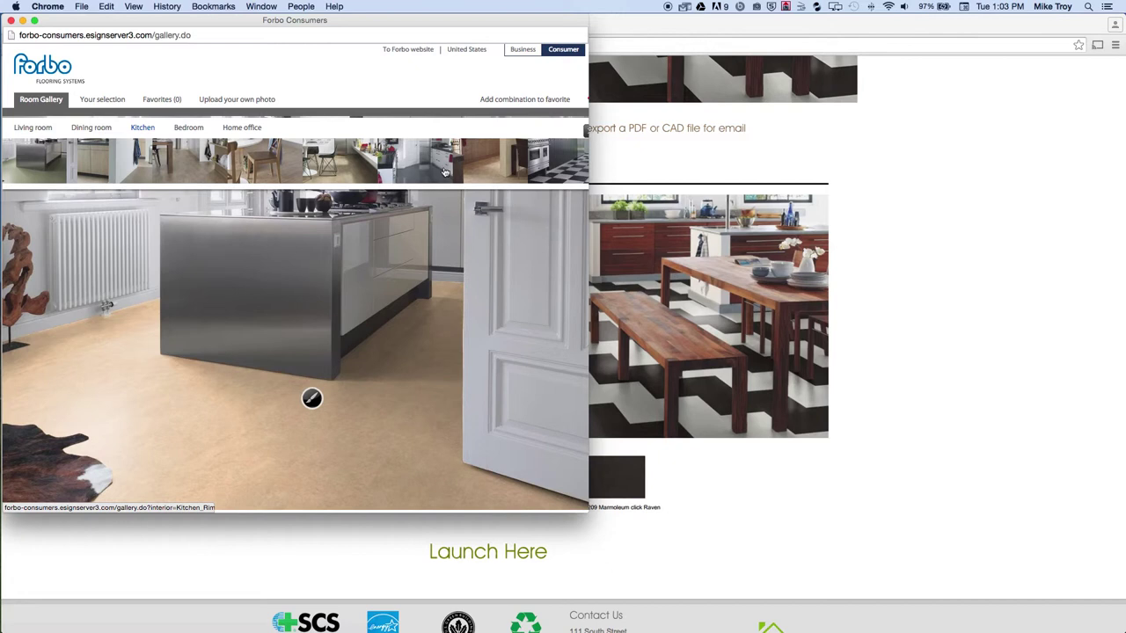
pyautogui.click(358, 161)
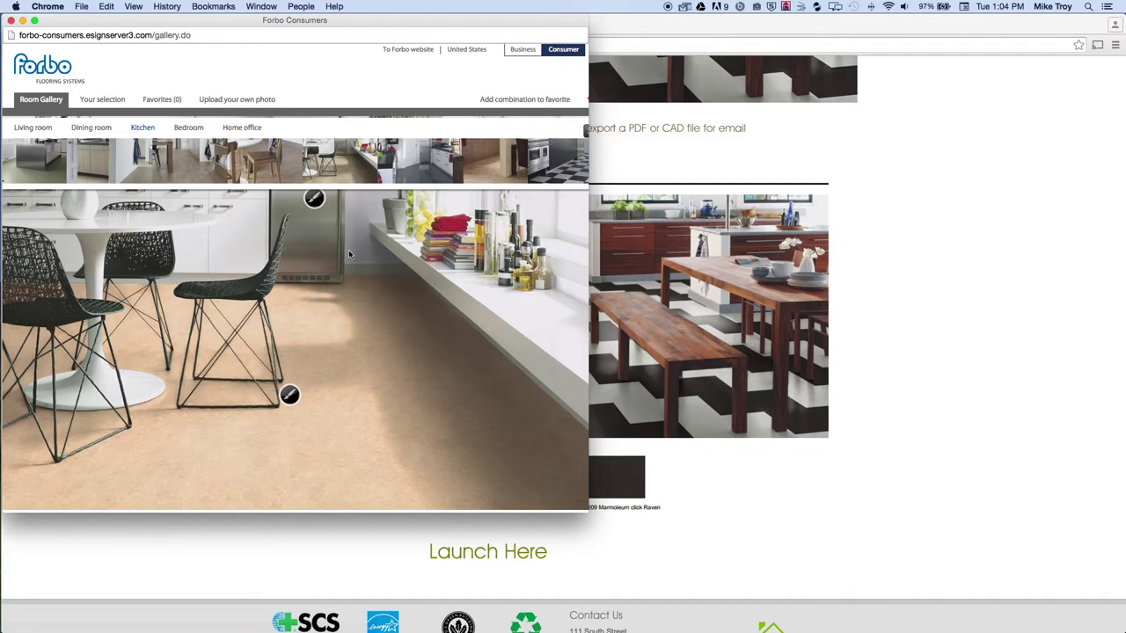
# - Filter the kitchen floor's product selection to the Marmoleum click collection and apply the second laying pattern
pyautogui.click(291, 396)
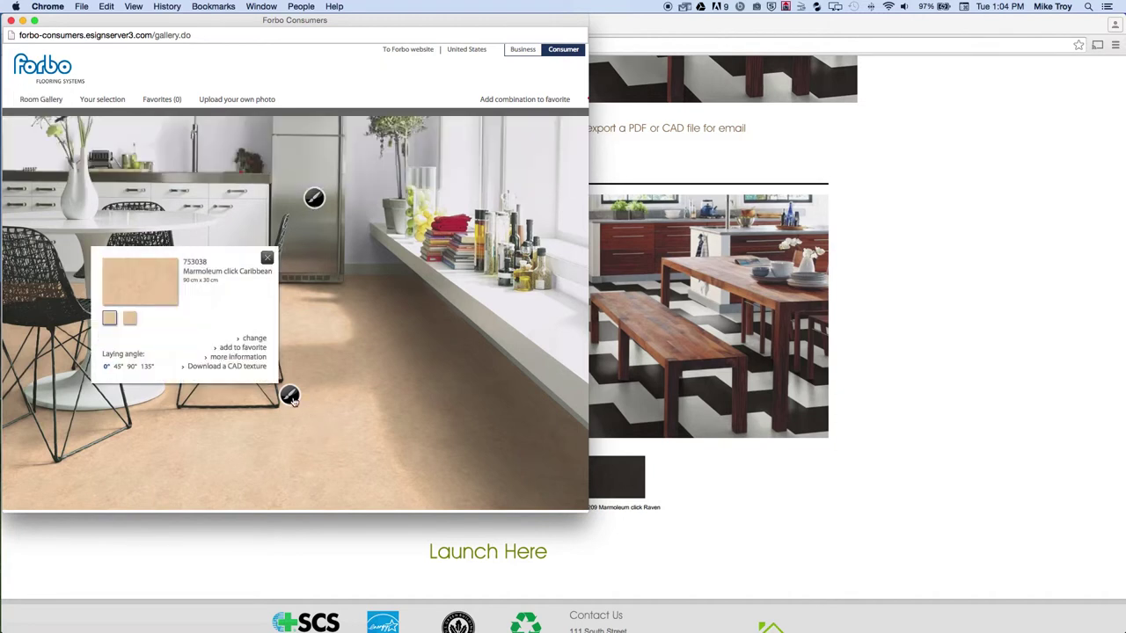
pyautogui.click(258, 340)
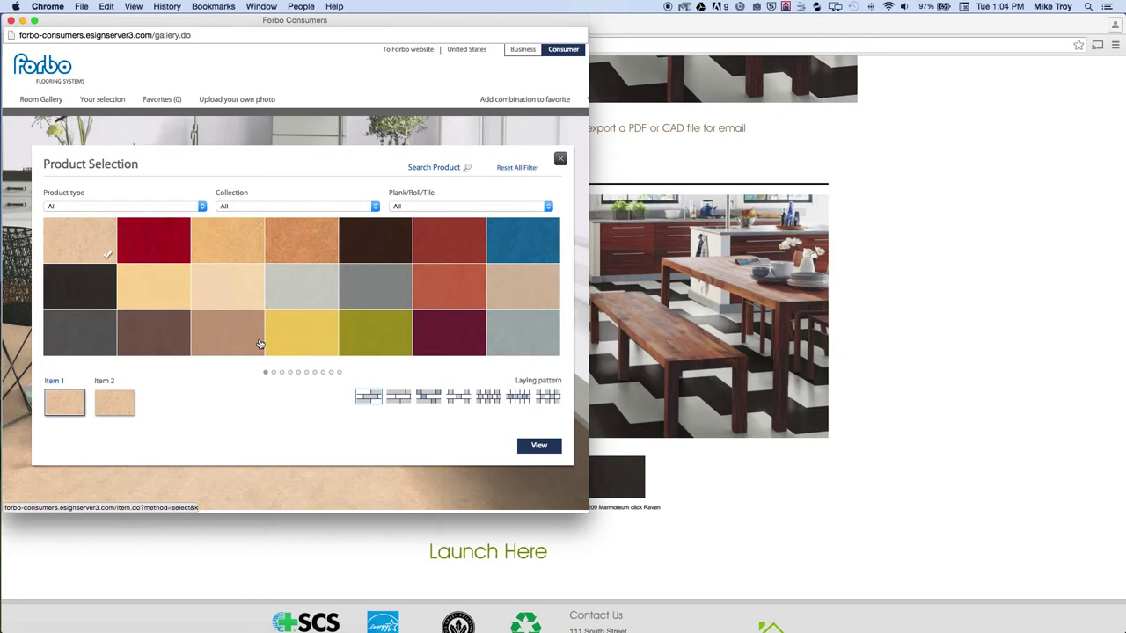
pyautogui.click(258, 207)
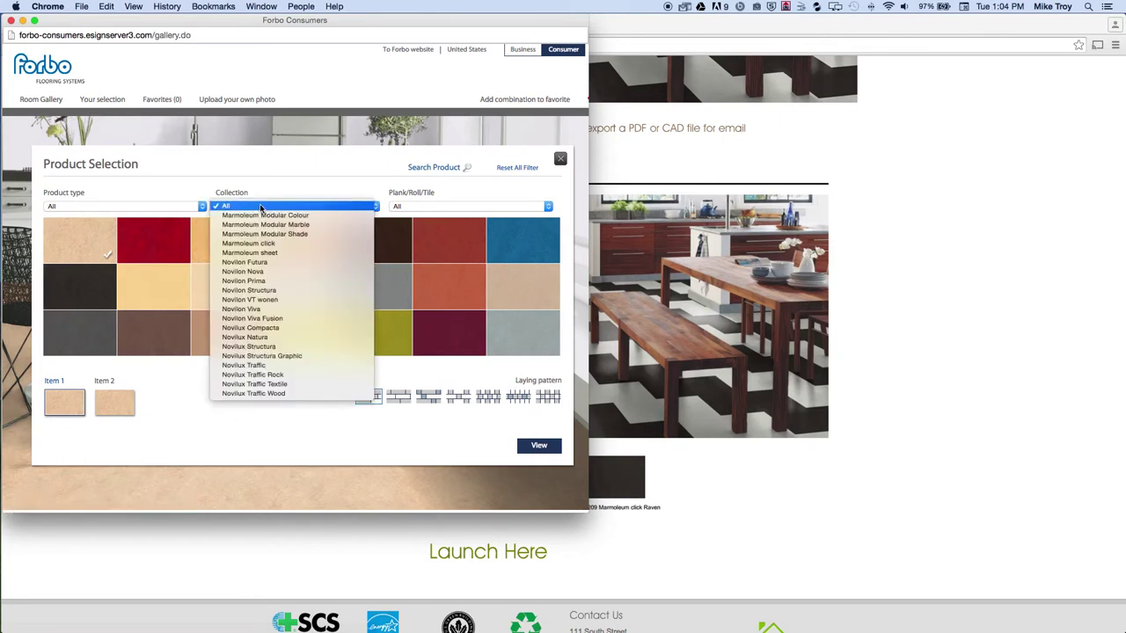
pyautogui.click(287, 246)
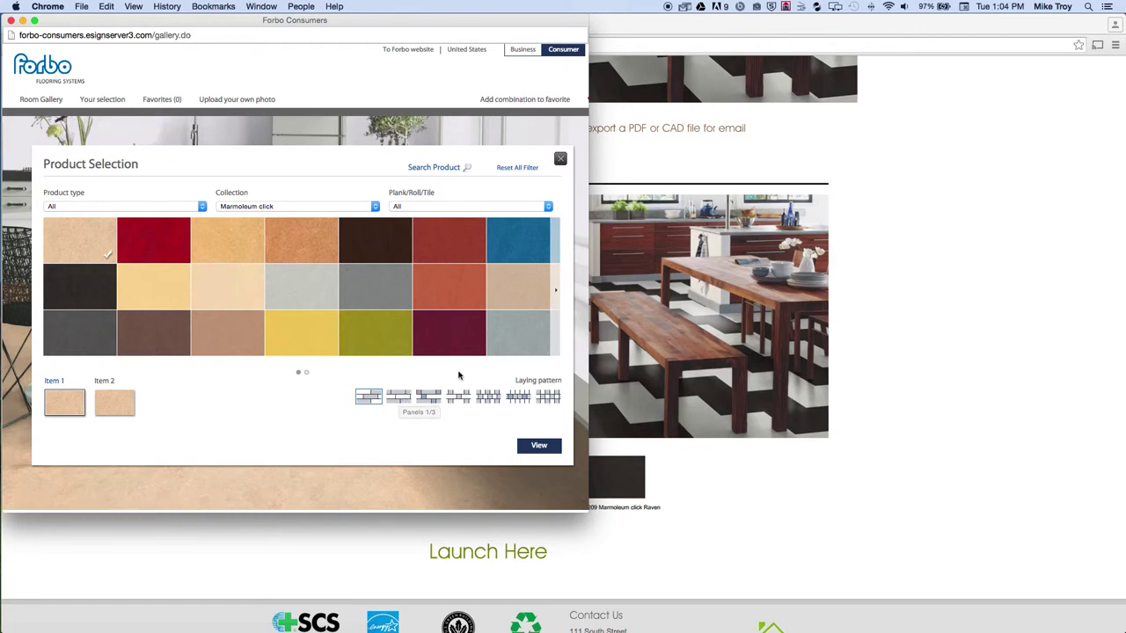
pyautogui.click(400, 397)
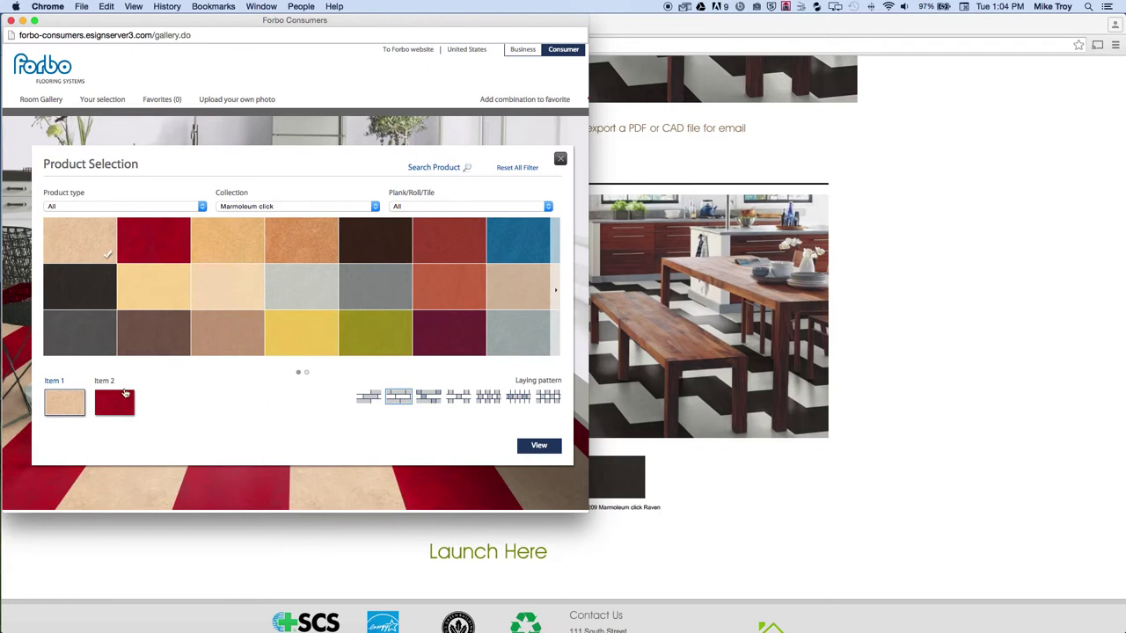
# - Set floor item 1 to dark grey Volcanic ash and item 2 to black Raven, and view the result in the room
pyautogui.click(84, 324)
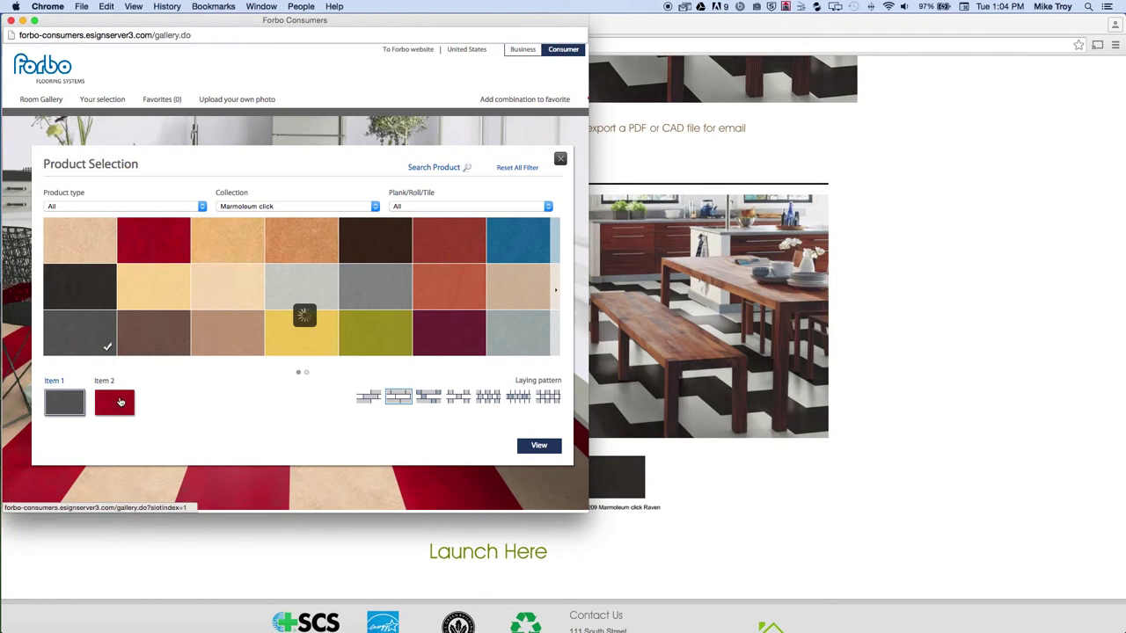
pyautogui.click(119, 359)
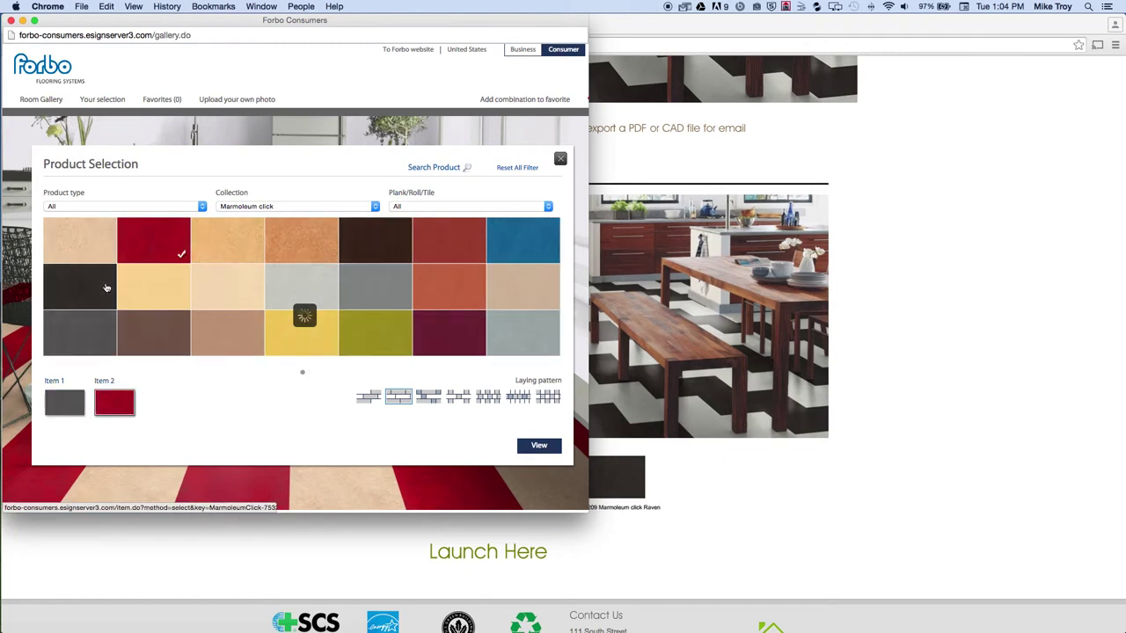
pyautogui.click(106, 287)
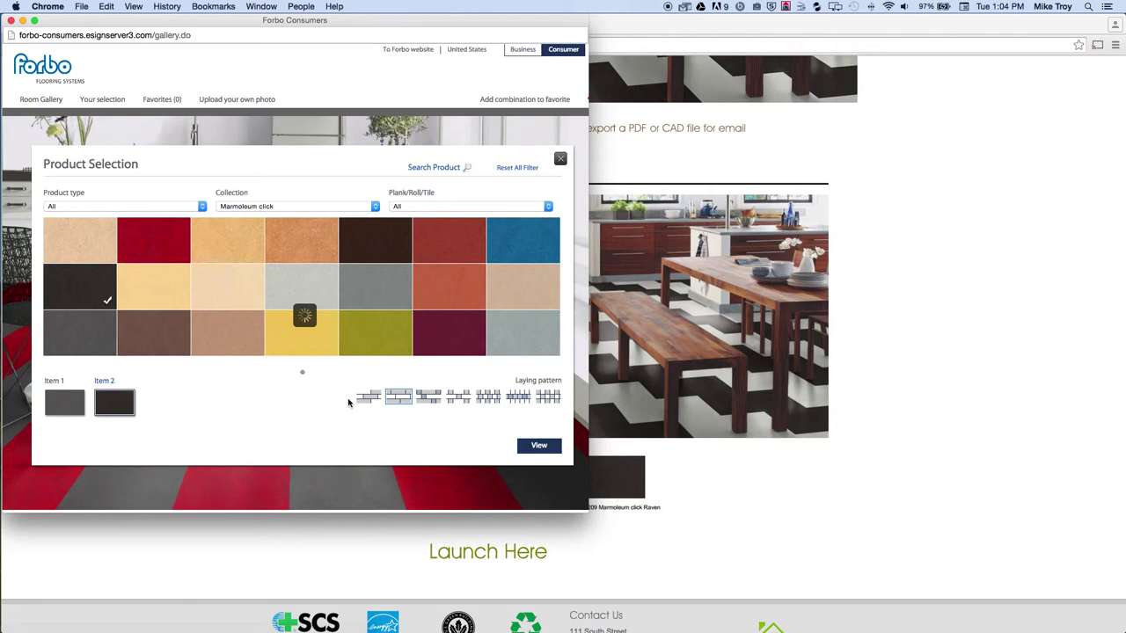
pyautogui.click(544, 452)
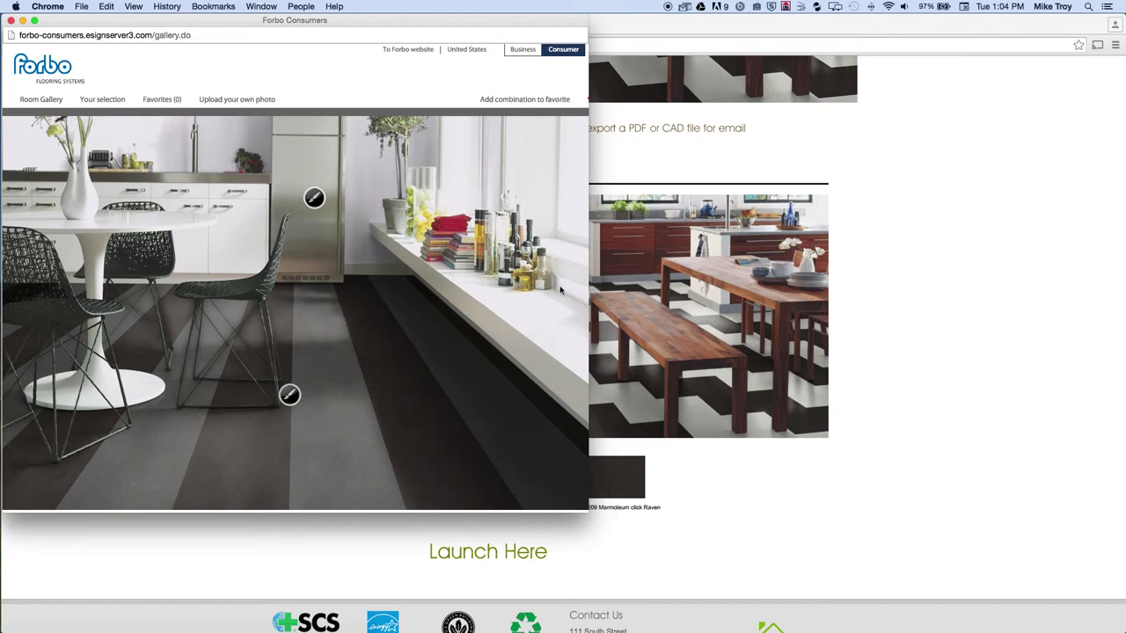
# - Try to download the CAD texture of the Volcanic ash flooring, and return to the kitchen view
pyautogui.moveTo(290, 395)
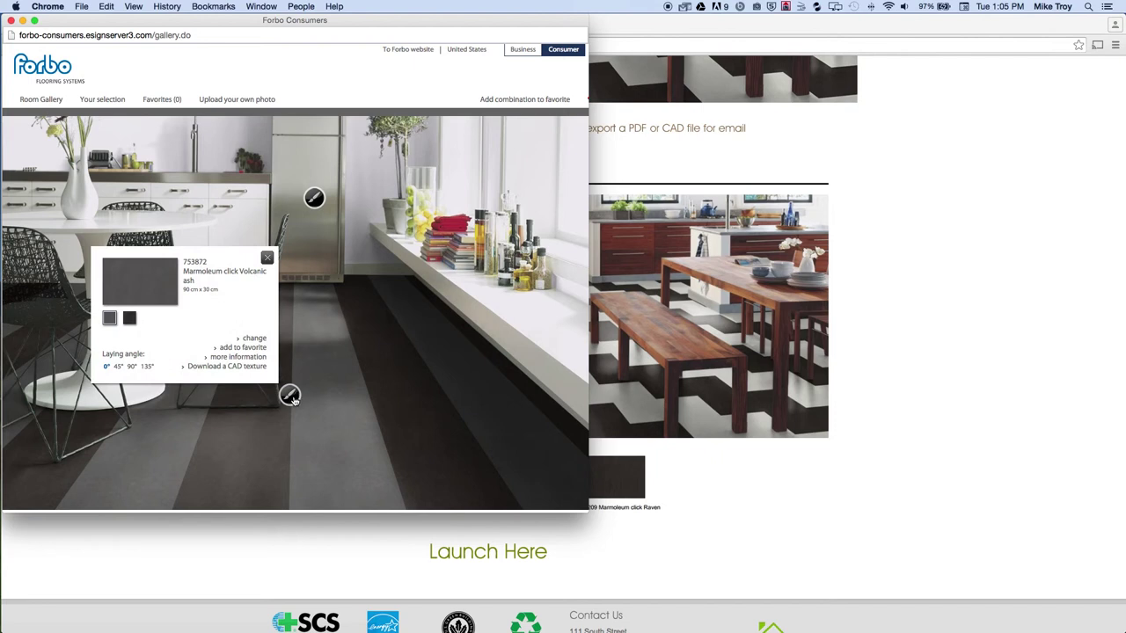
pyautogui.click(234, 367)
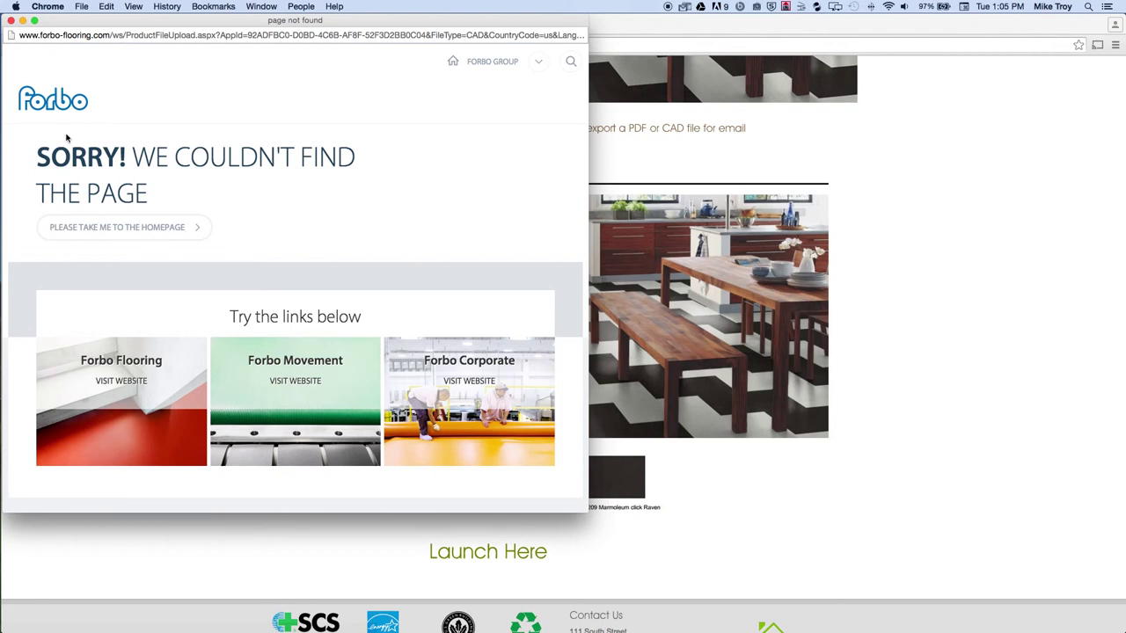
pyautogui.hscroll(-5, 66, 137)
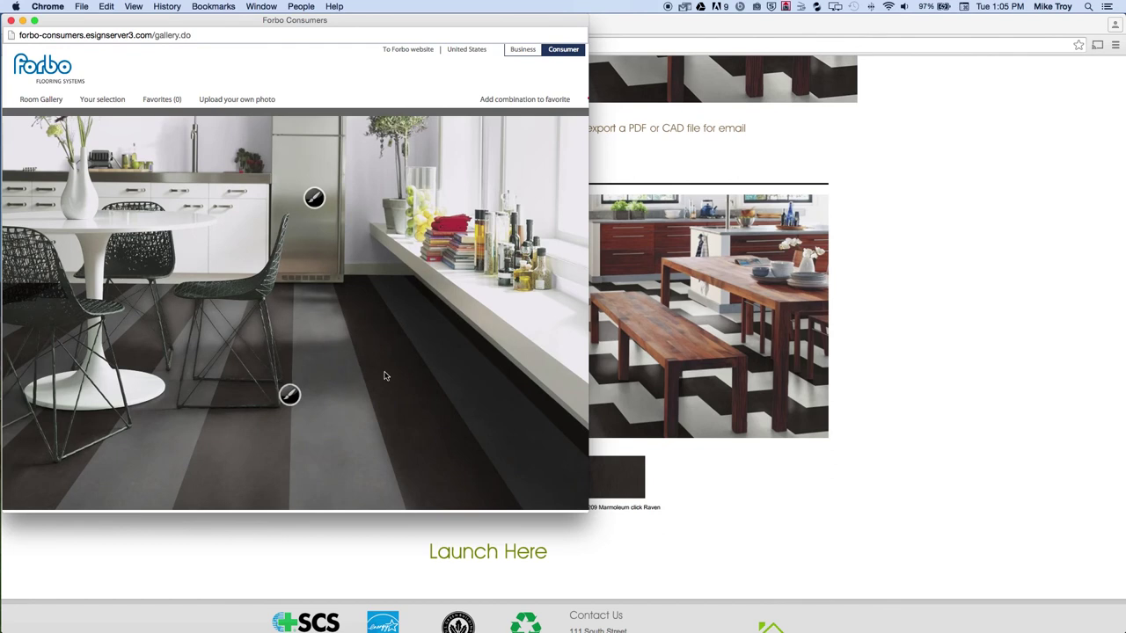
# - Check the product numbers and names of both floor colors in the kitchen floor's details
pyautogui.click(290, 395)
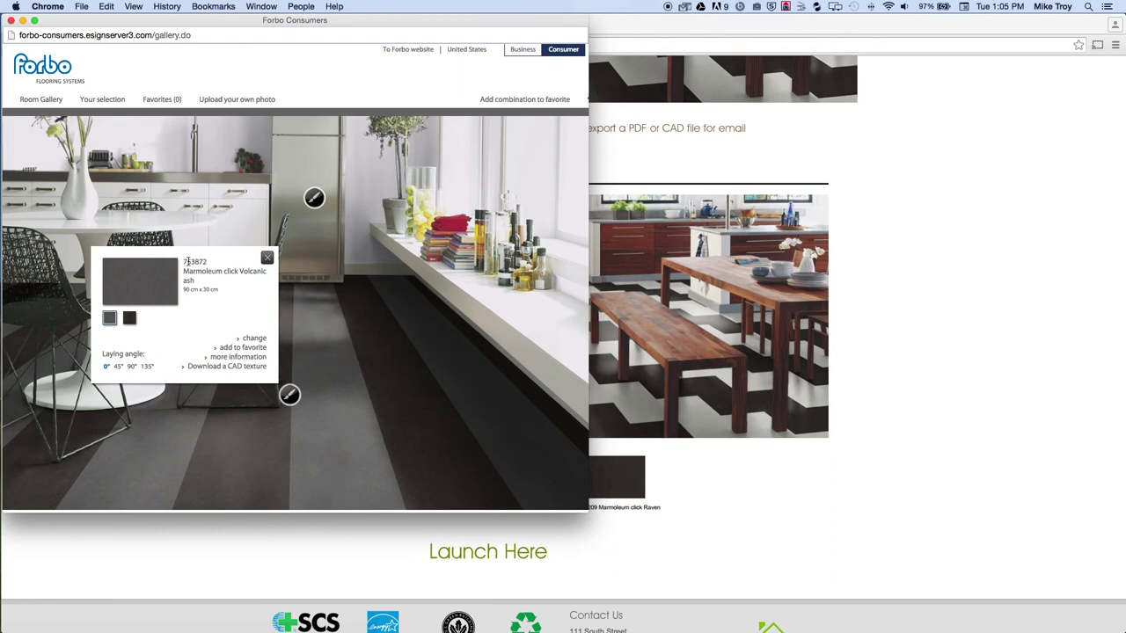
pyautogui.moveTo(180, 260); pyautogui.dragTo(209, 261)
pyautogui.click(131, 318)
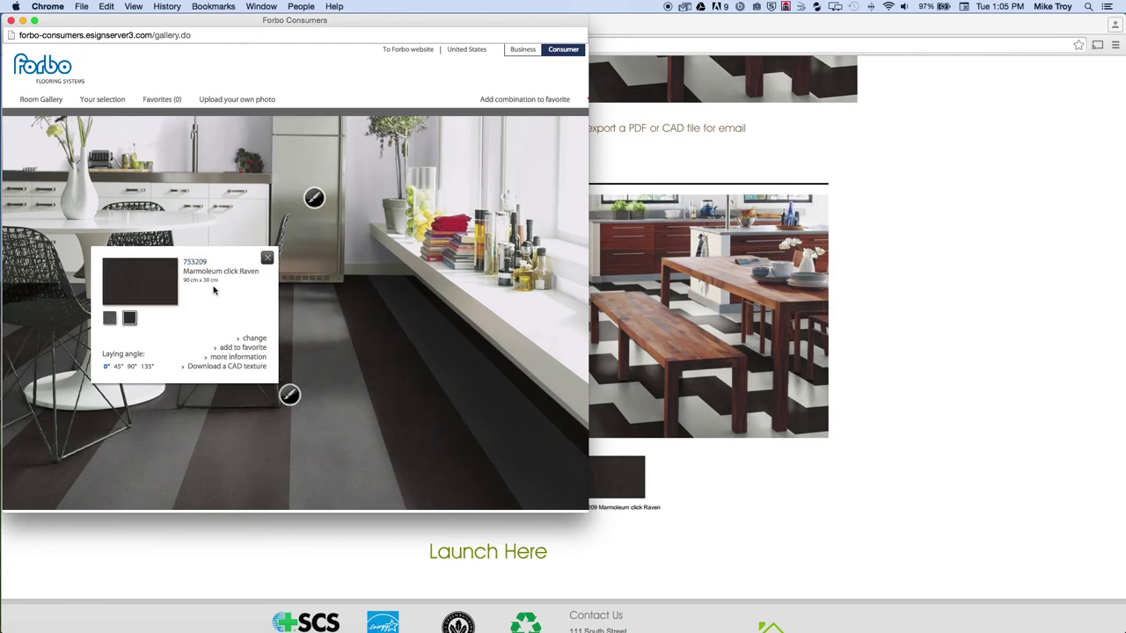
pyautogui.moveTo(184, 261); pyautogui.dragTo(259, 274)
pyautogui.click(108, 318)
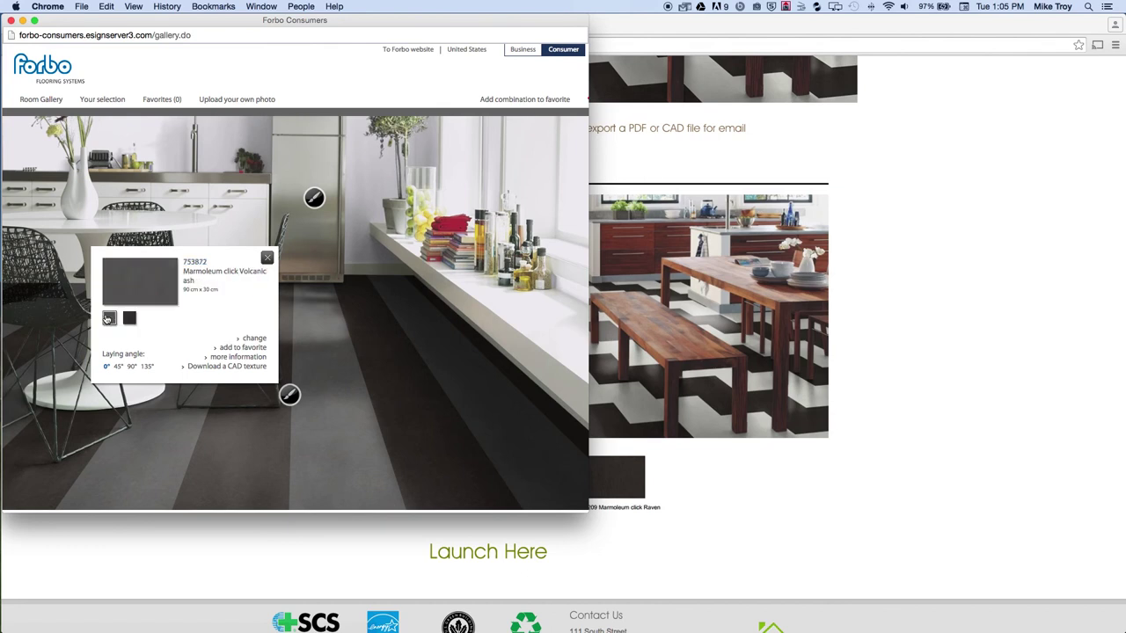
pyautogui.click(131, 320)
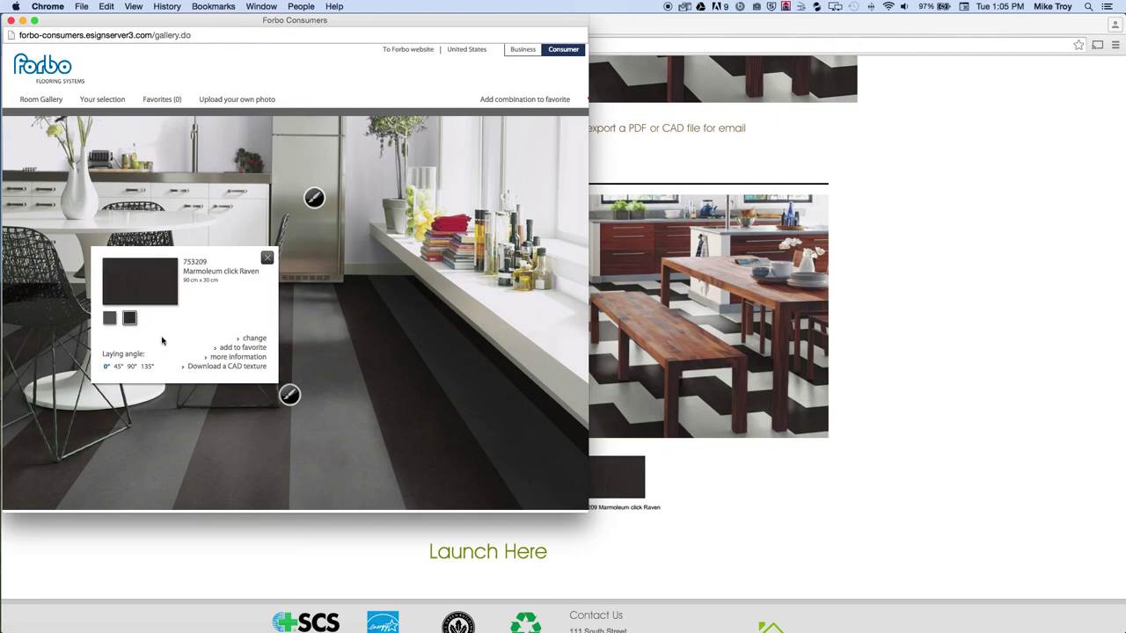
# - Set the kitchen floor's laying angle to 45°
pyautogui.click(120, 367)
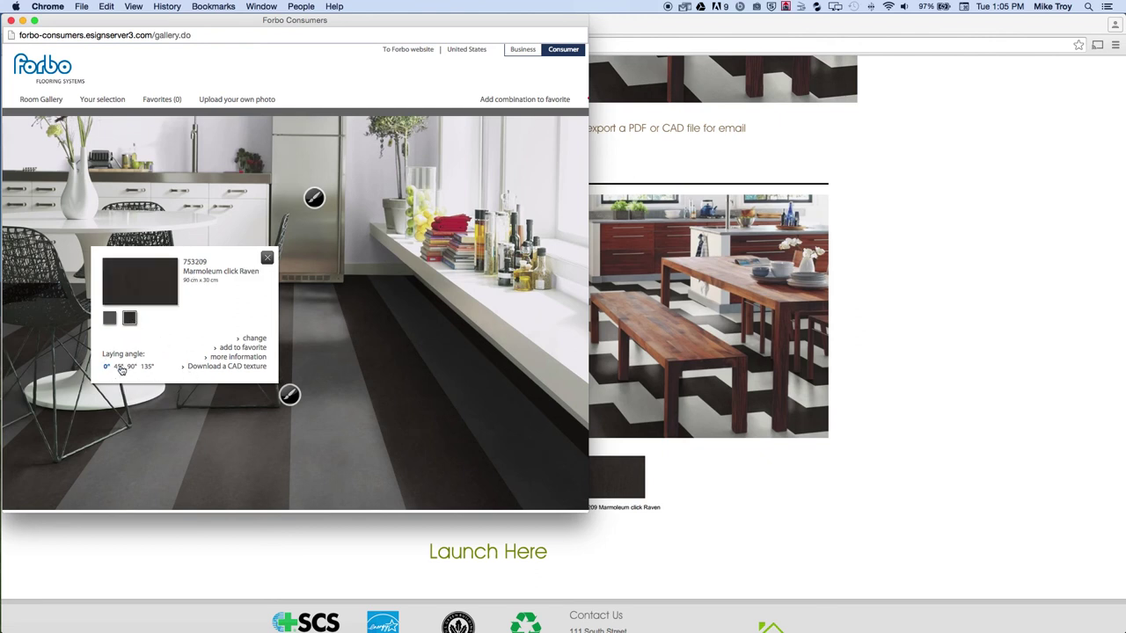